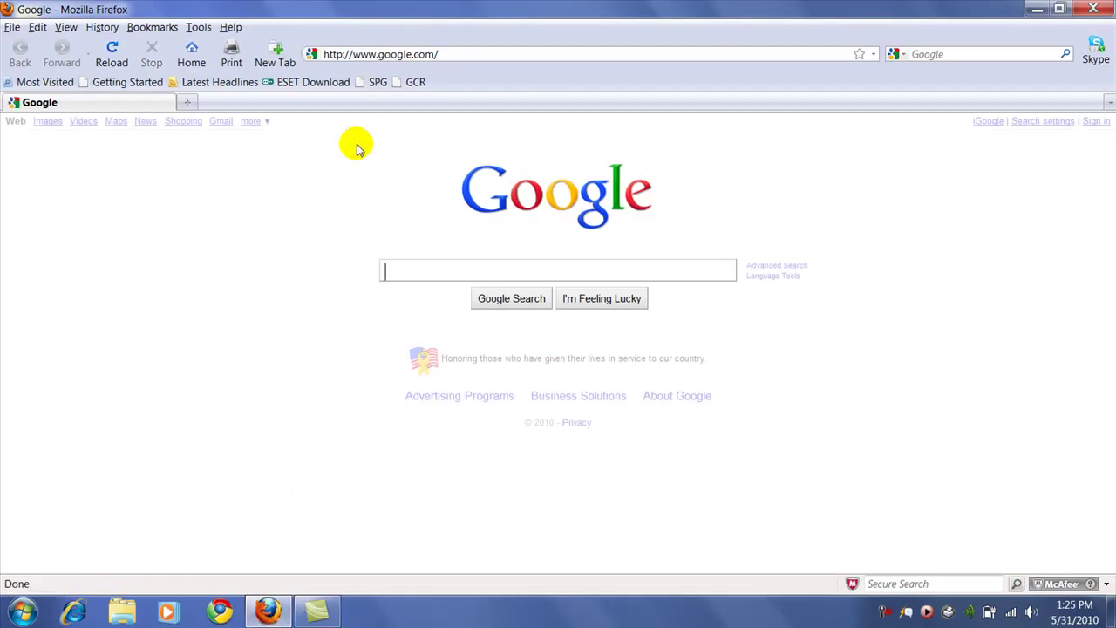
- Go to the Spyware Prevention site via the SPG bookmark and open its free 30-day ESET NOD32 Antivirus 4 trial ad
click(377, 85)
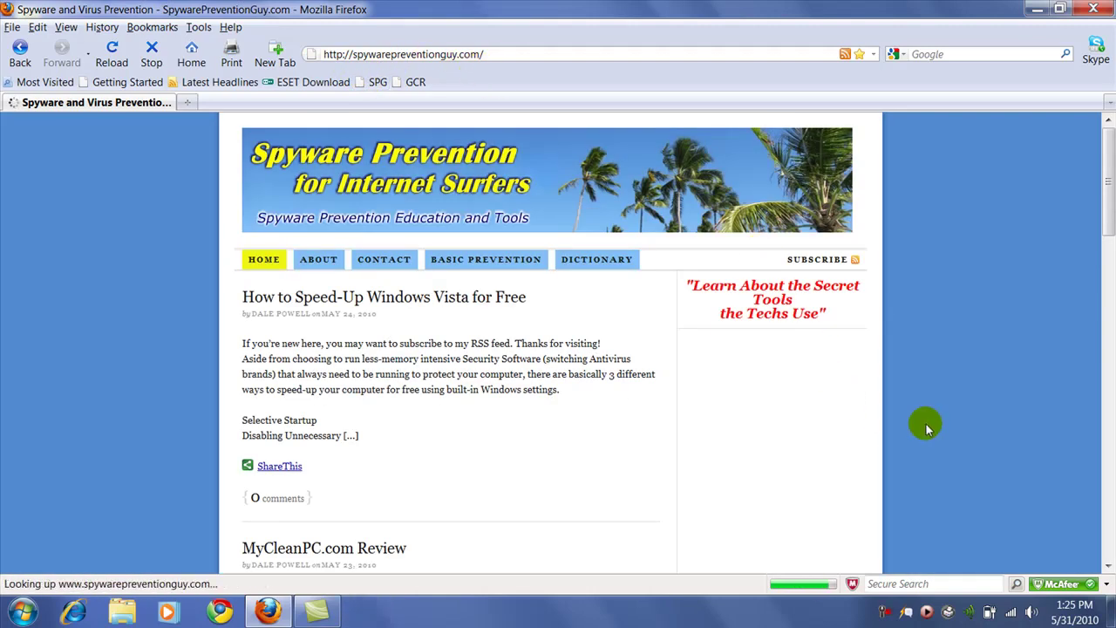
scroll(927, 428, down, 8)
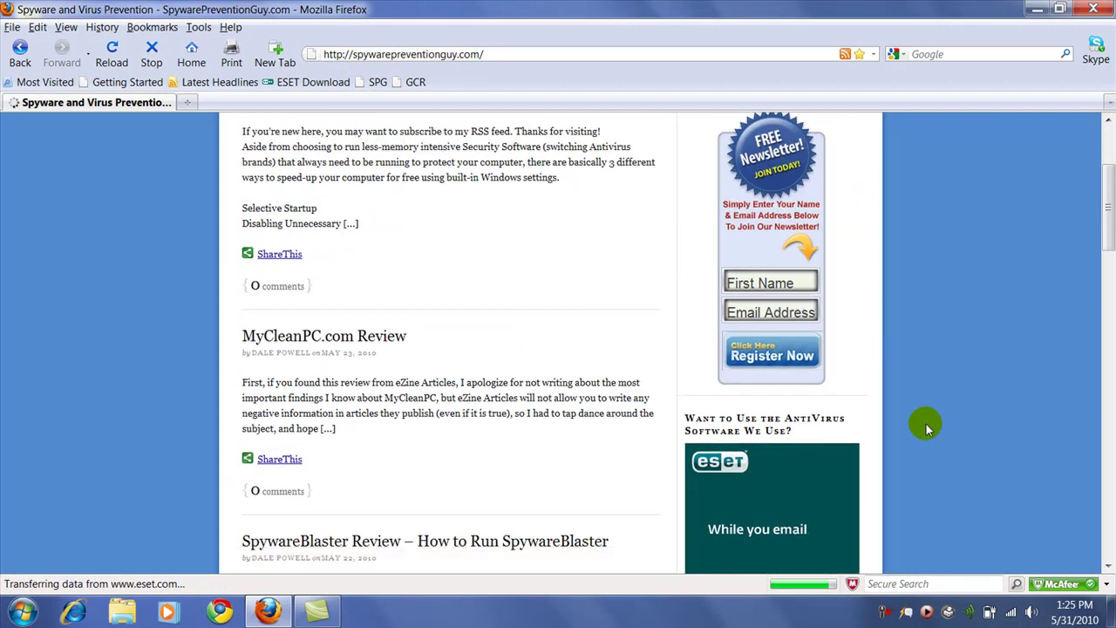
scroll(927, 427, down, 5)
click(777, 321)
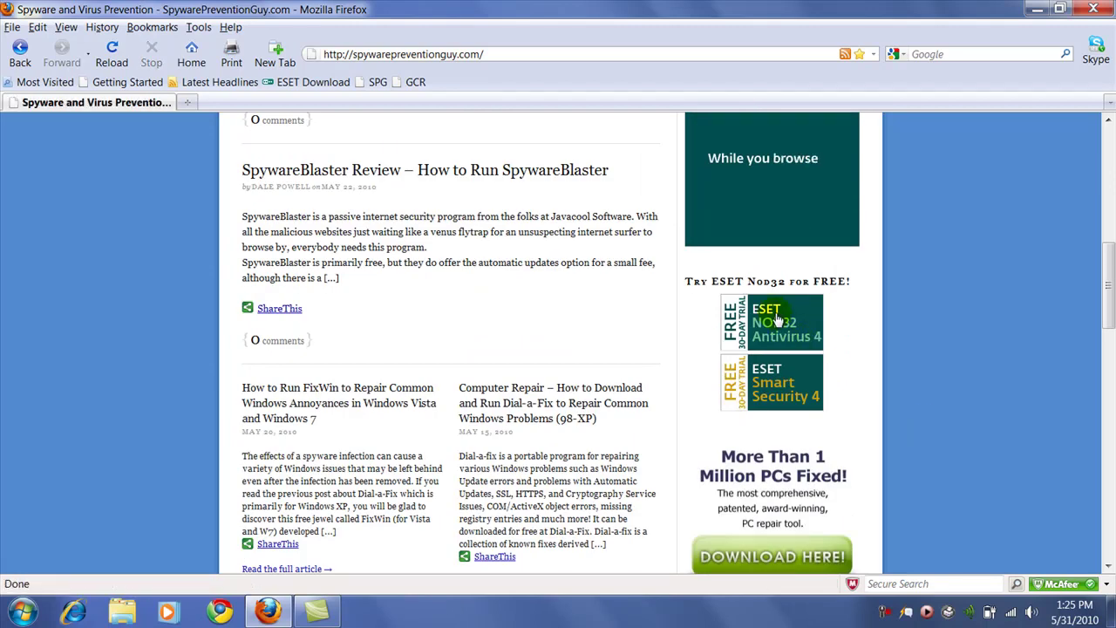
click(775, 320)
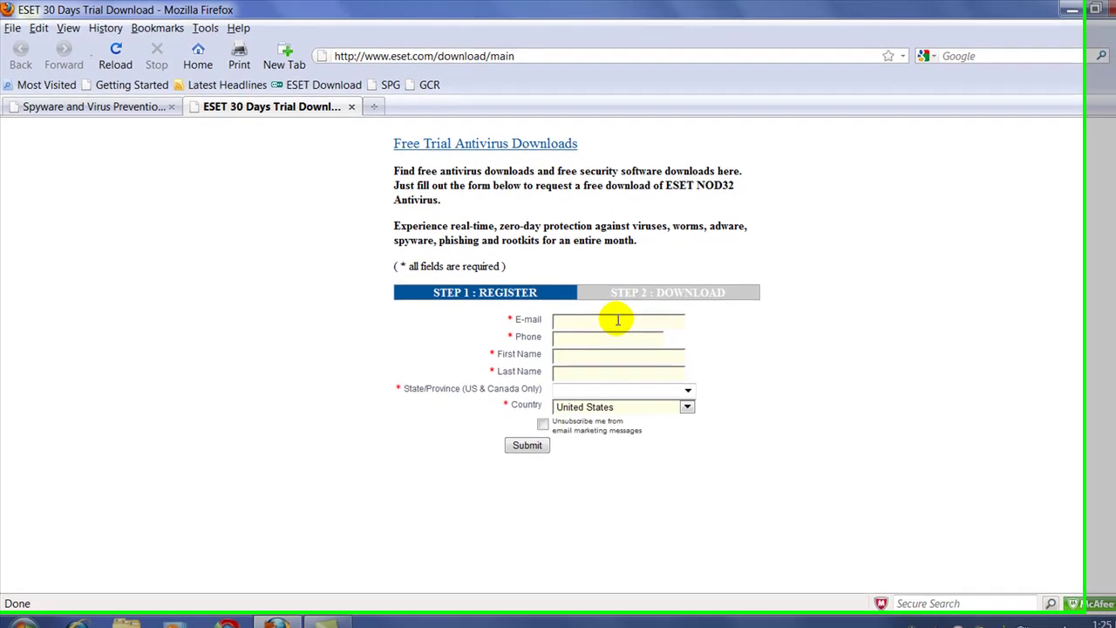
- Fill the E-mail and Phone fields with the saved e-mail address and phone number
click(617, 320)
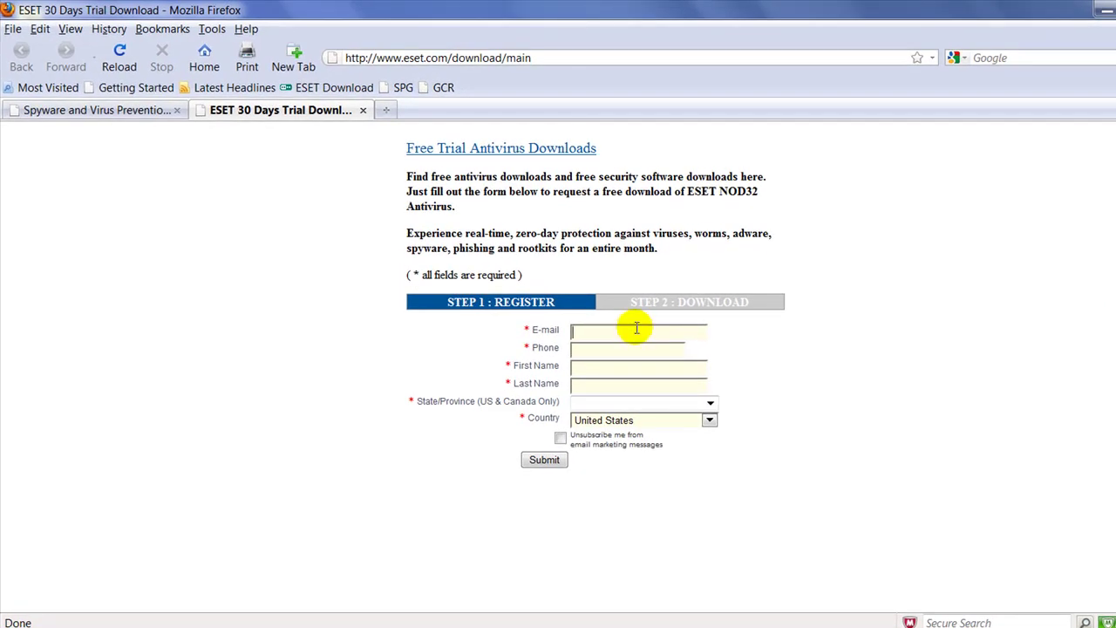
key(Down)
click(621, 347)
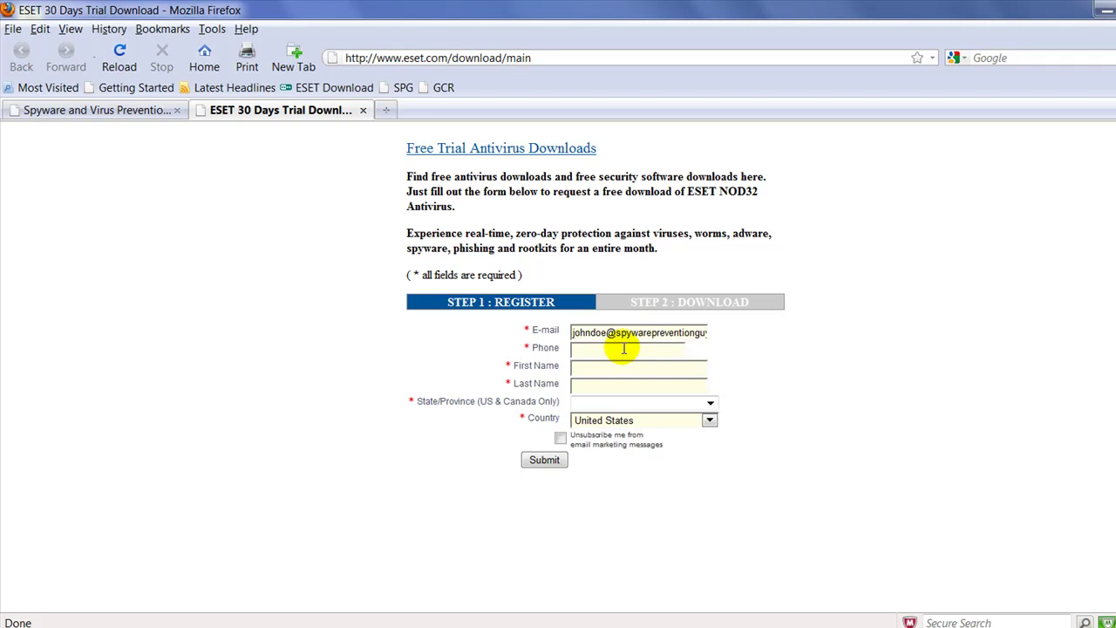
click(624, 349)
text(()
click(606, 369)
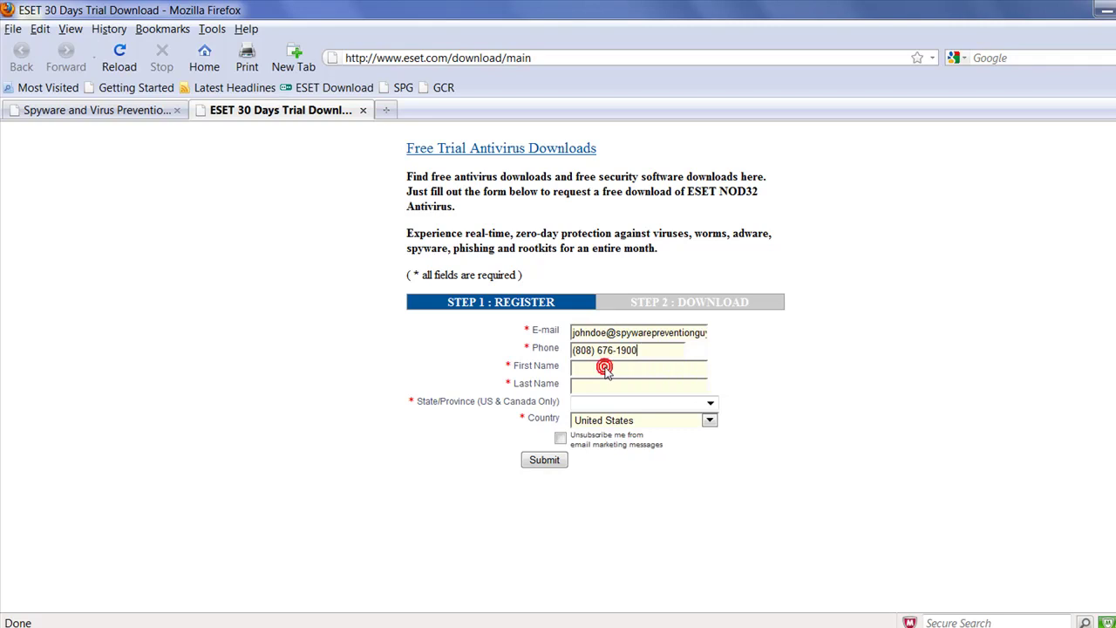
- Fill the First Name and Last Name fields with the saved names
click(605, 368)
text(d)
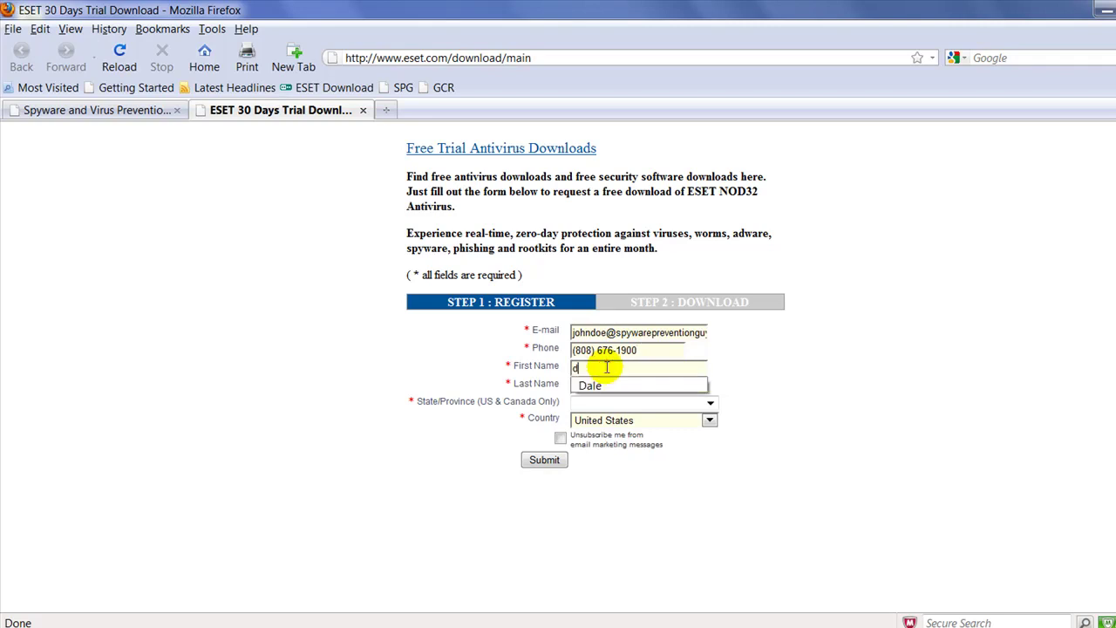
click(593, 389)
click(599, 384)
text(p)
click(601, 402)
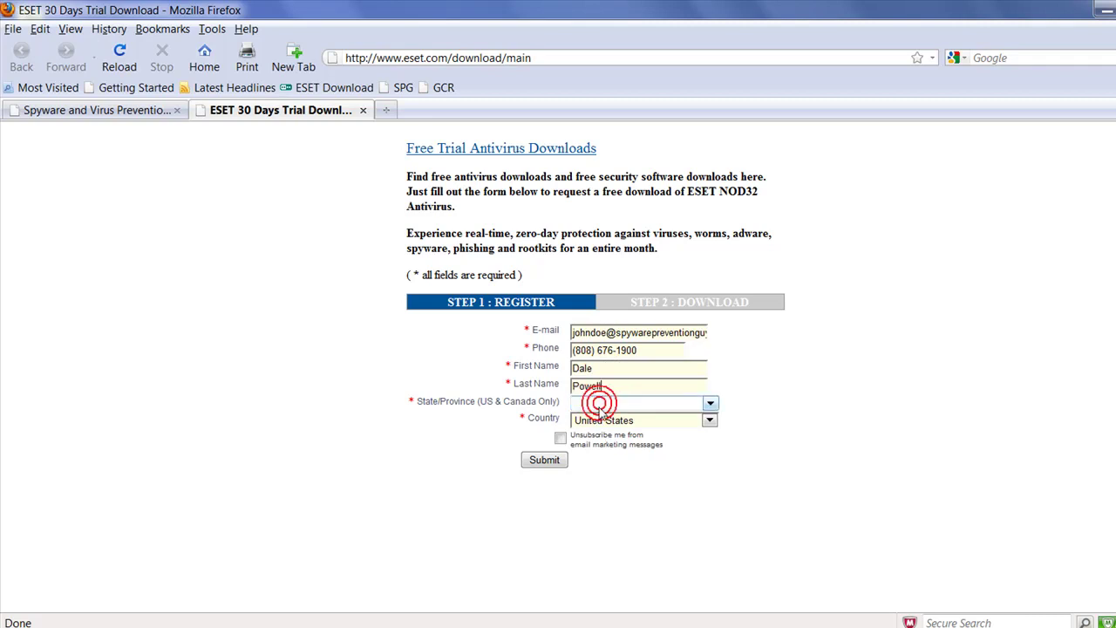
- Choose Hawaii as the state and submit the trial registration form
key(h)
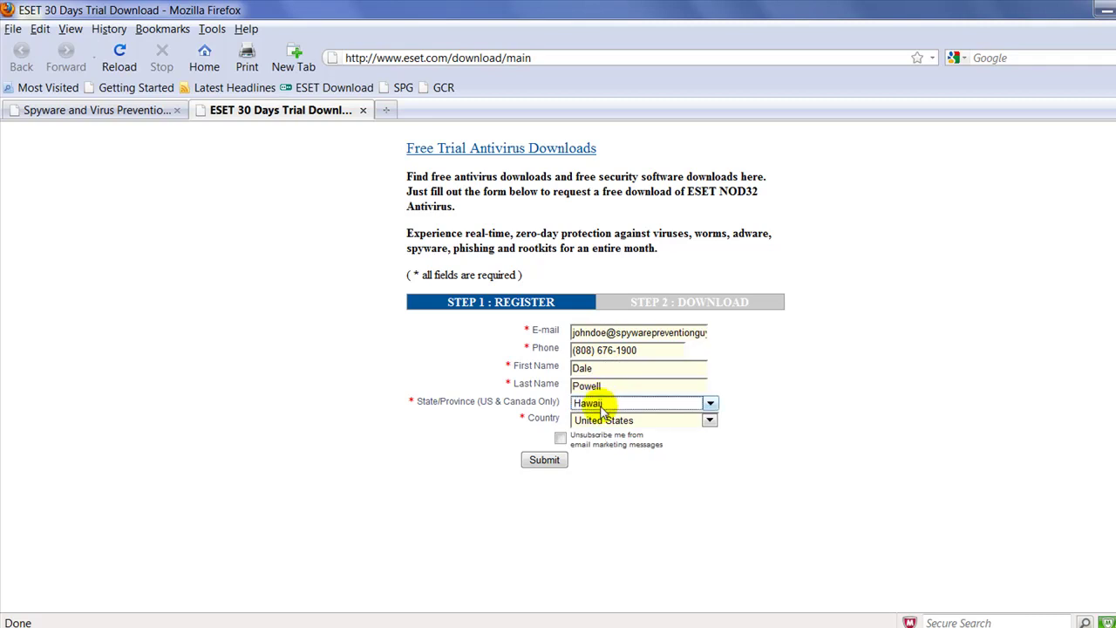
click(602, 404)
click(543, 463)
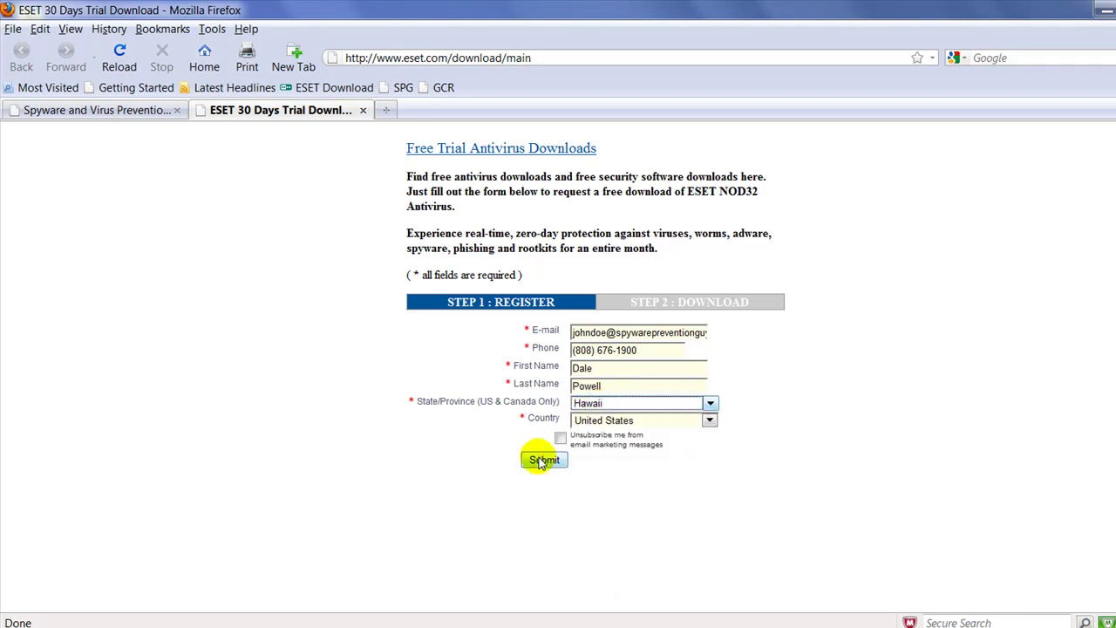
click(541, 462)
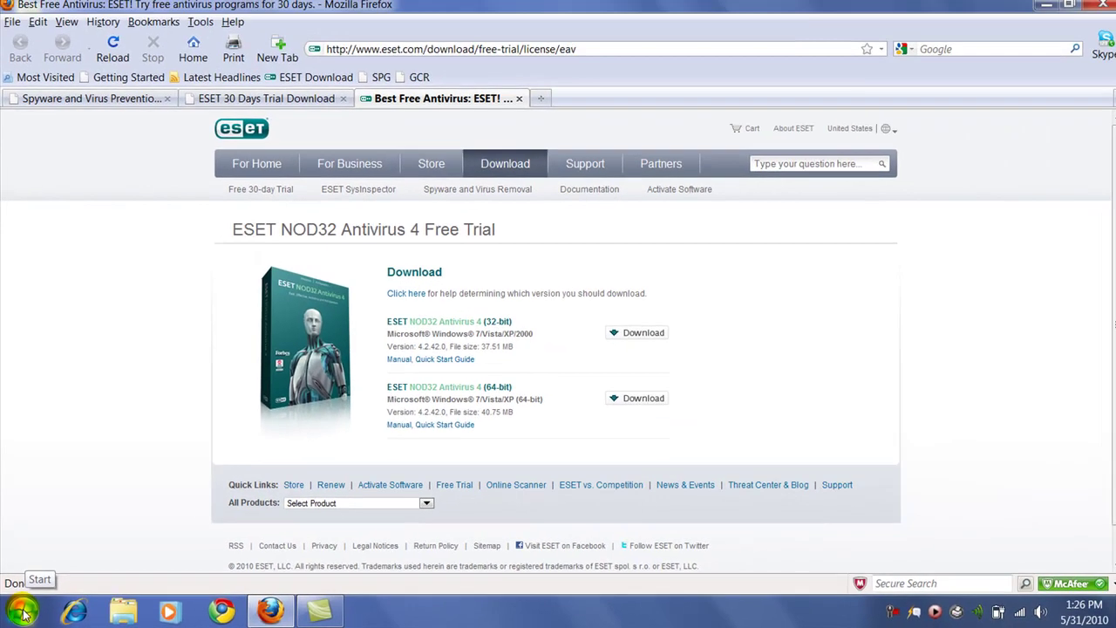
- Check Computer Properties to confirm 64-bit Windows 7, then close the System window
click(29, 611)
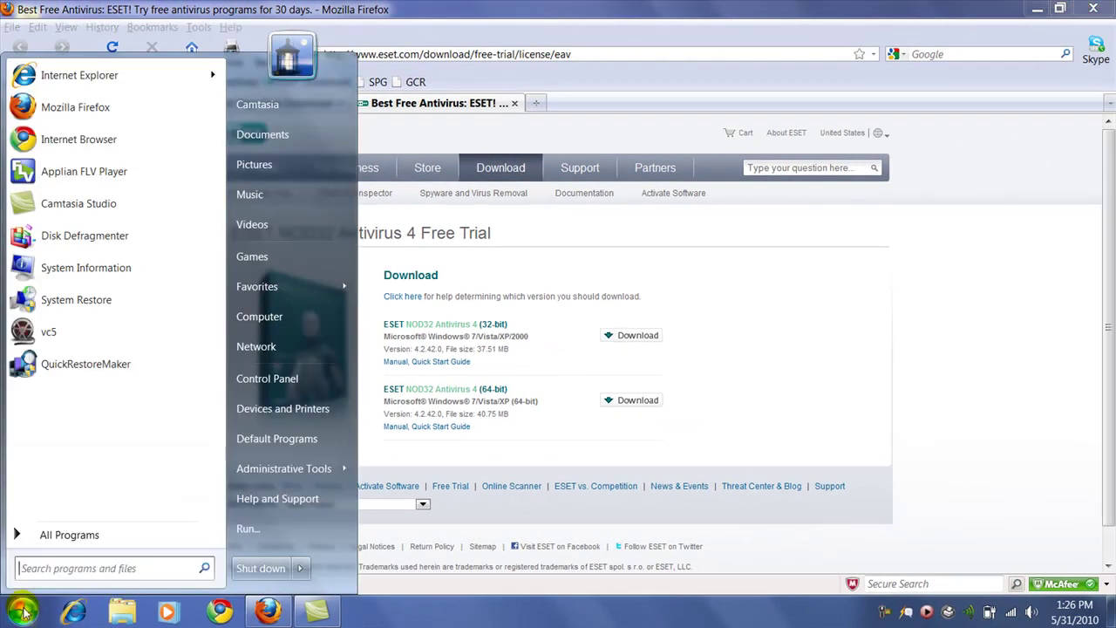
right_click(311, 322)
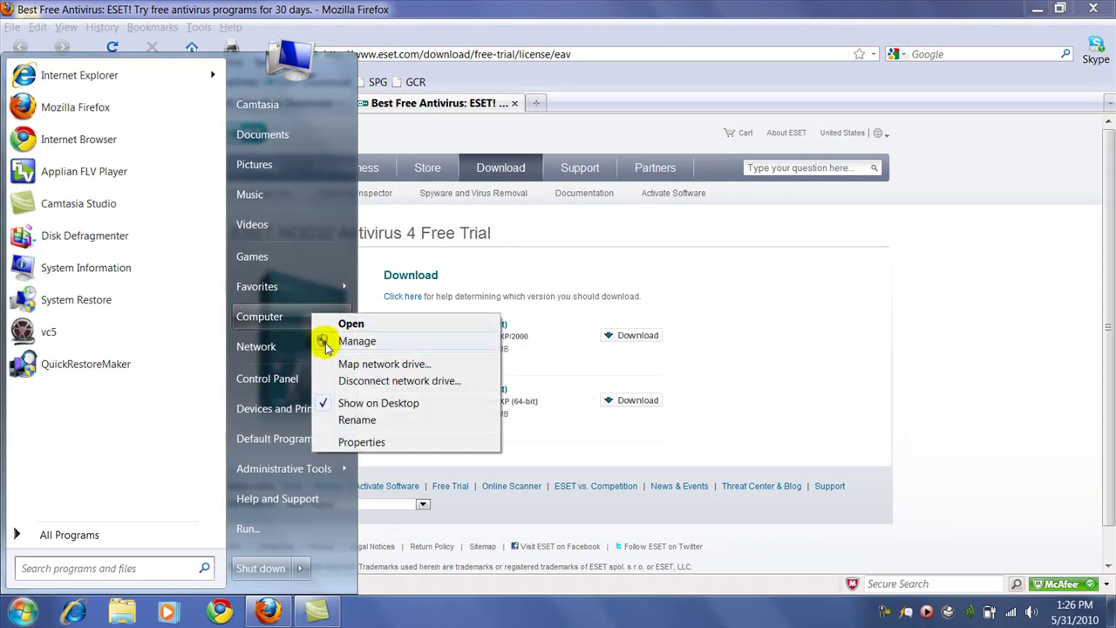
click(360, 443)
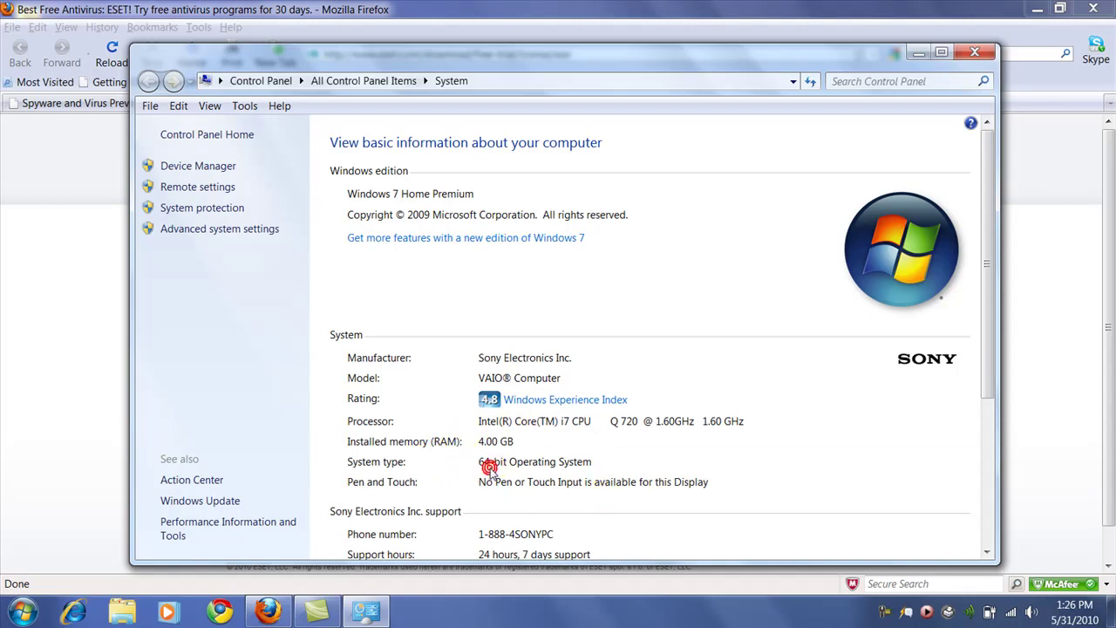
click(975, 52)
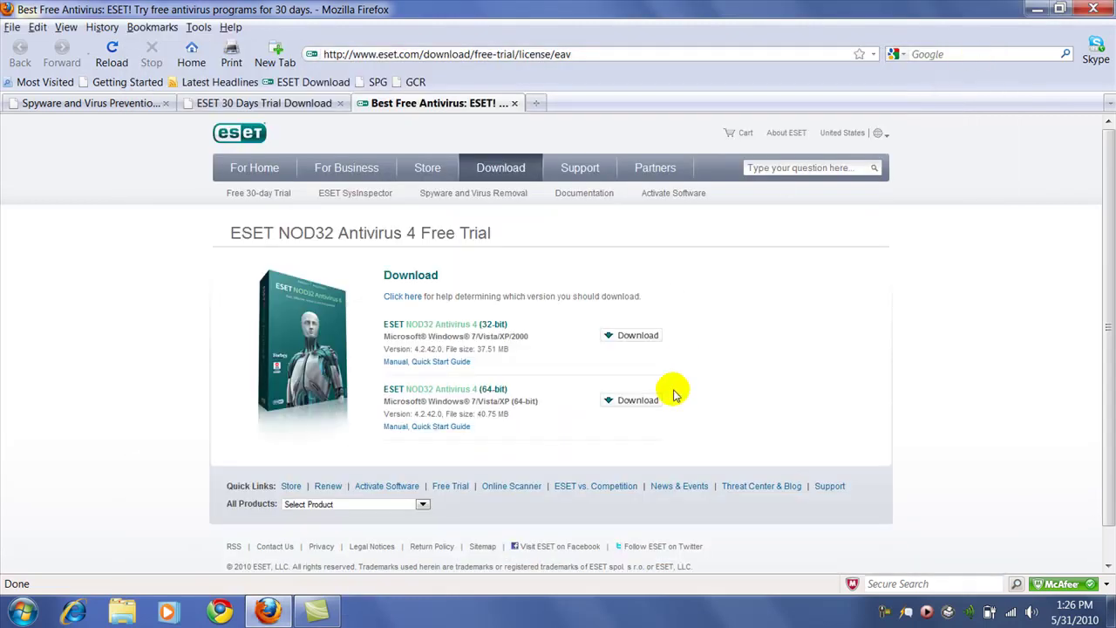
- Save the 64-bit installer eav_nt64_enu.msi to the Desktop, then minimize Firefox after it downloads
click(631, 402)
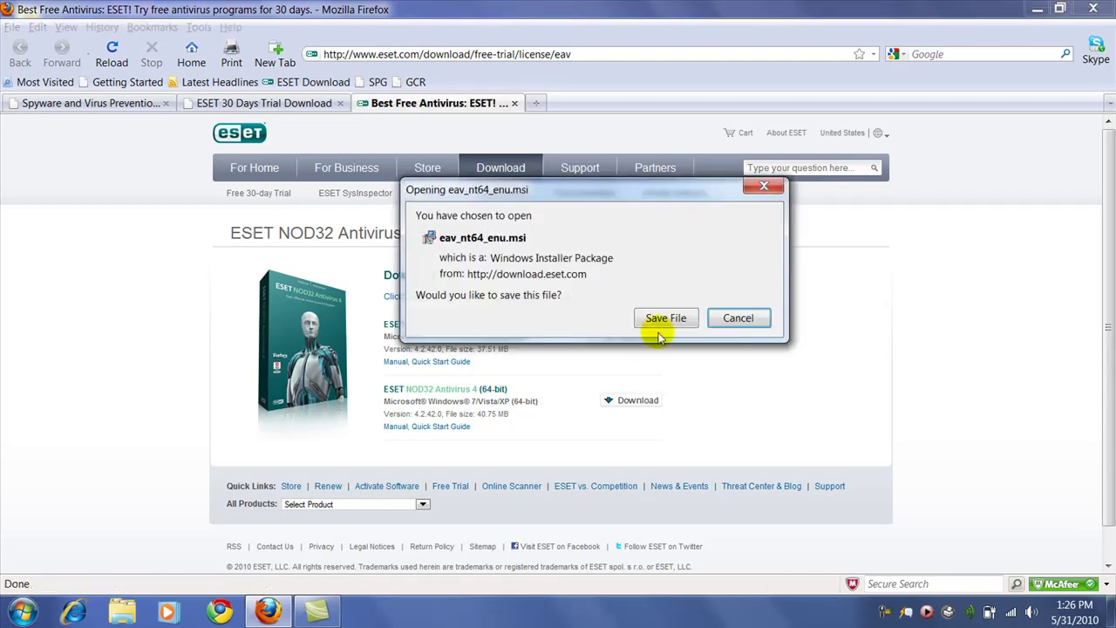
click(661, 331)
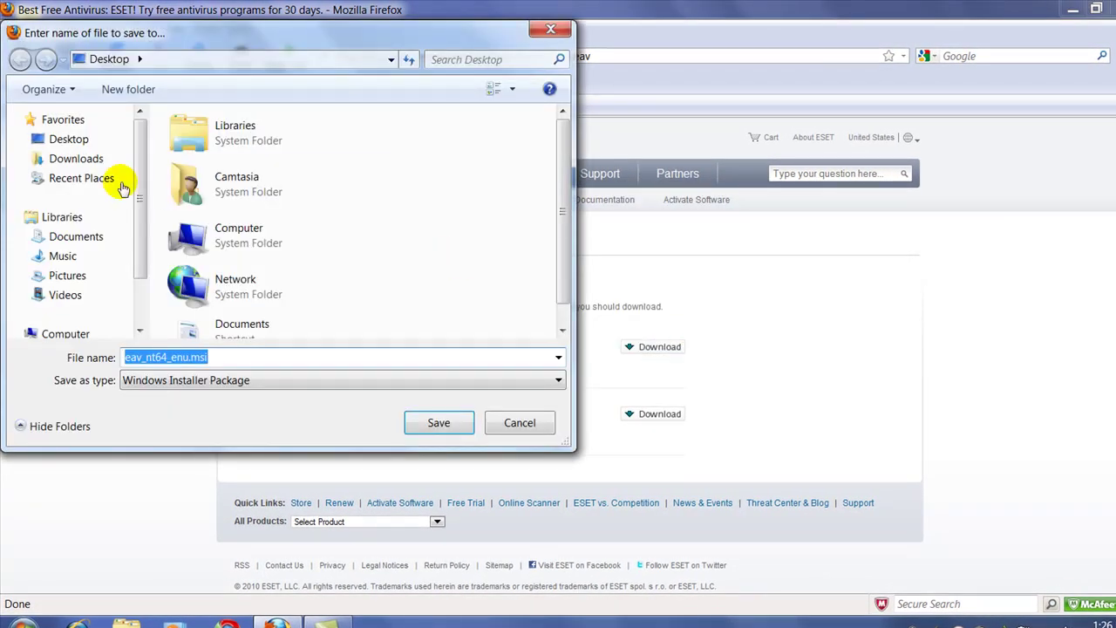
click(61, 142)
click(438, 422)
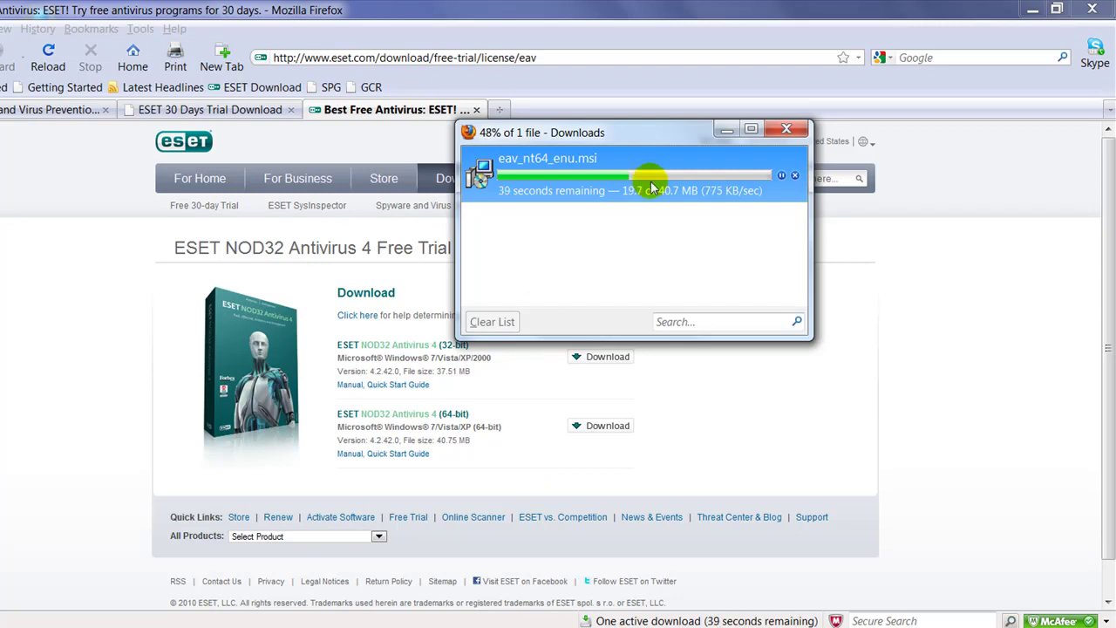
drag(651, 141, 550, 207)
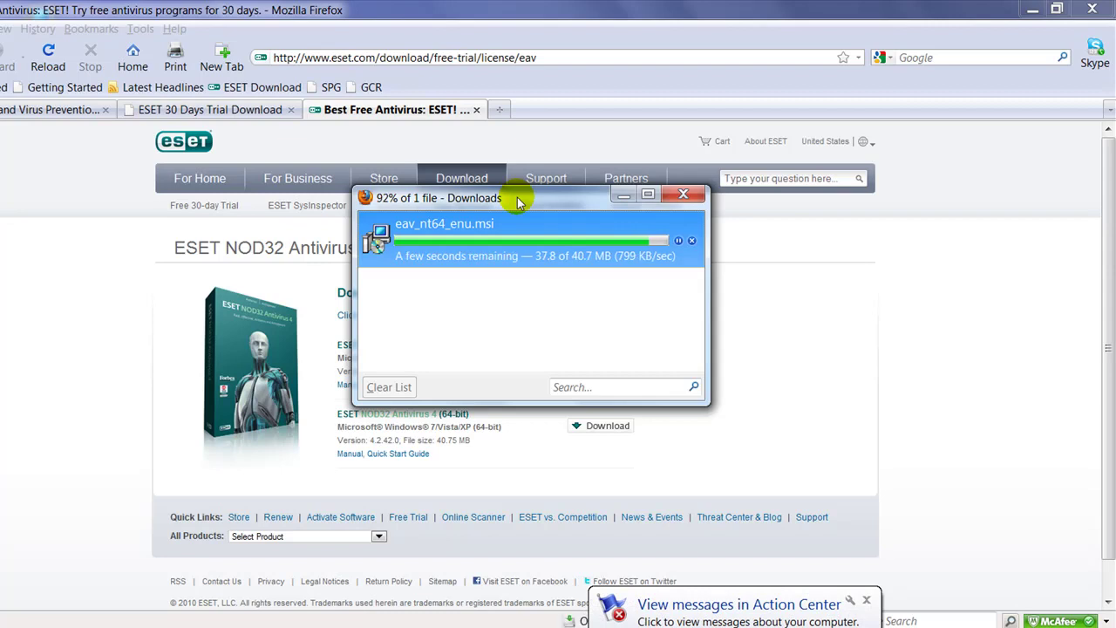
click(1031, 10)
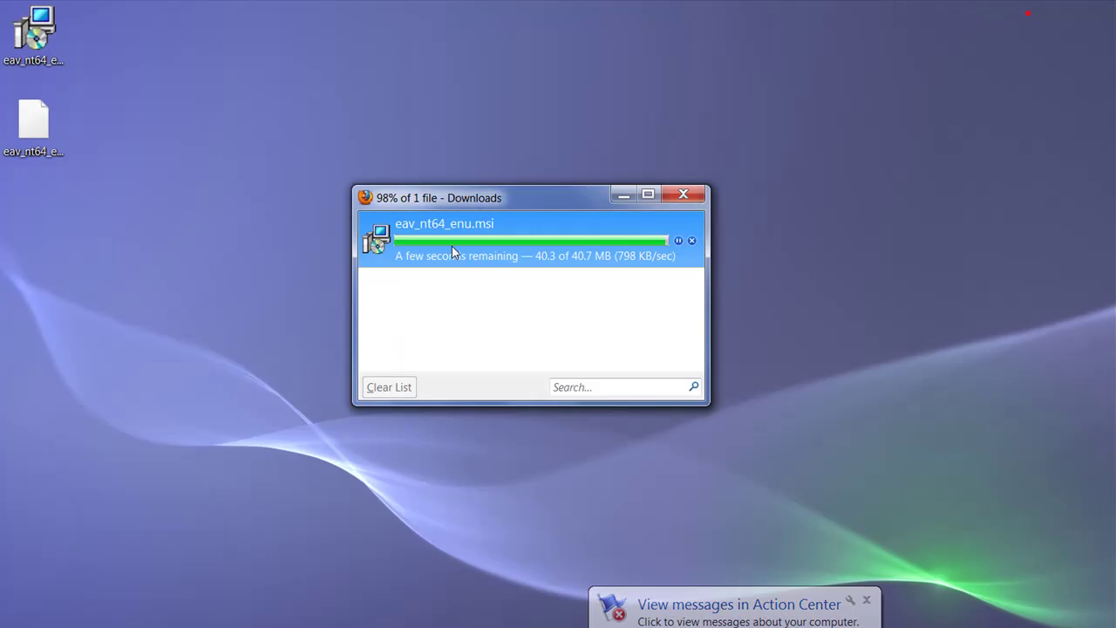
- Close the Downloads window and run eav_nt64_enu.msi from the desktop, allowing it past the security warning
click(538, 202)
click(681, 193)
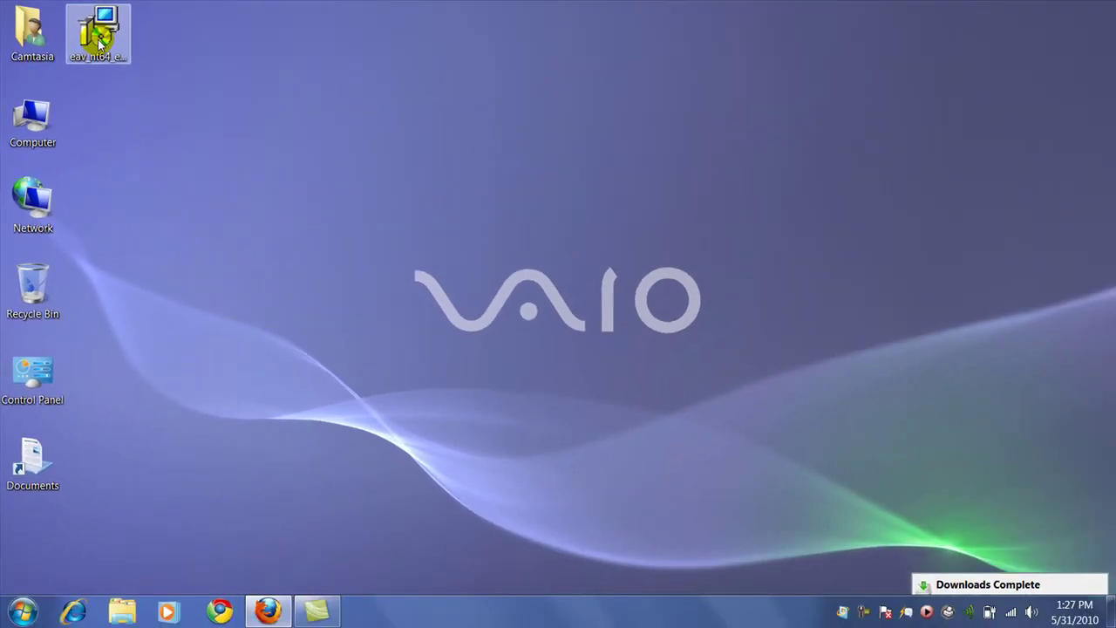
double_click(99, 36)
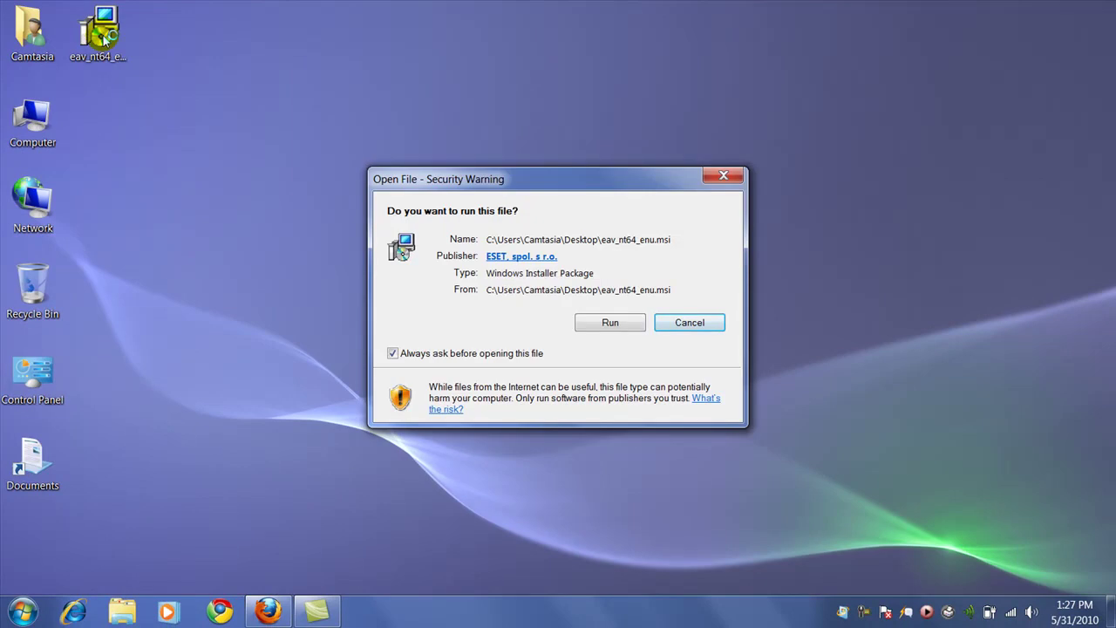
click(610, 323)
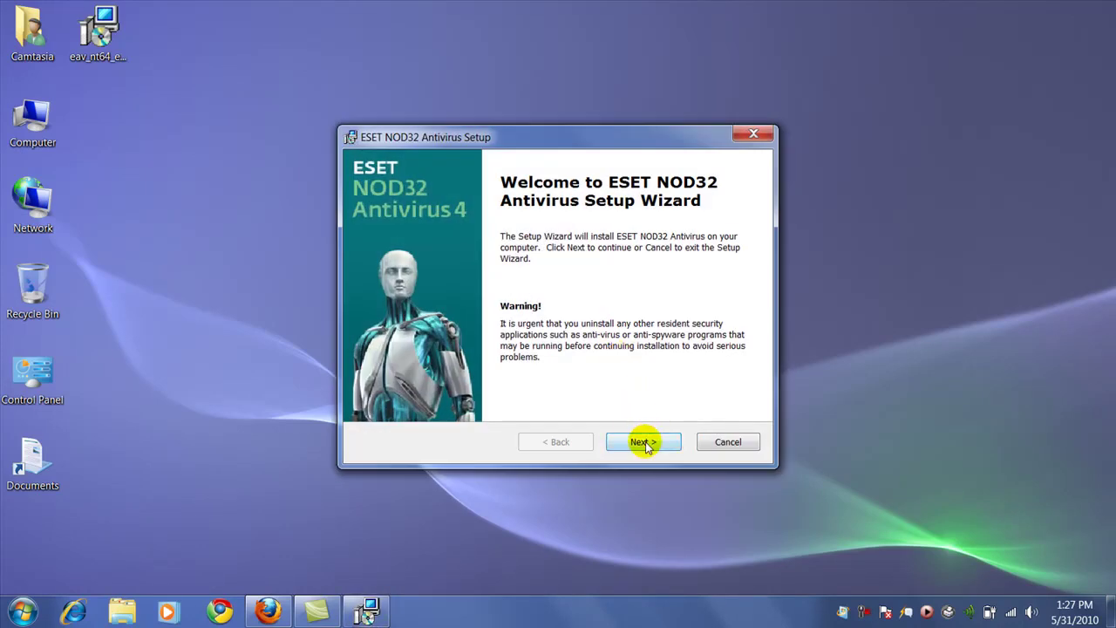
- Accept the licence agreement and keep the Typical installation mode
click(645, 443)
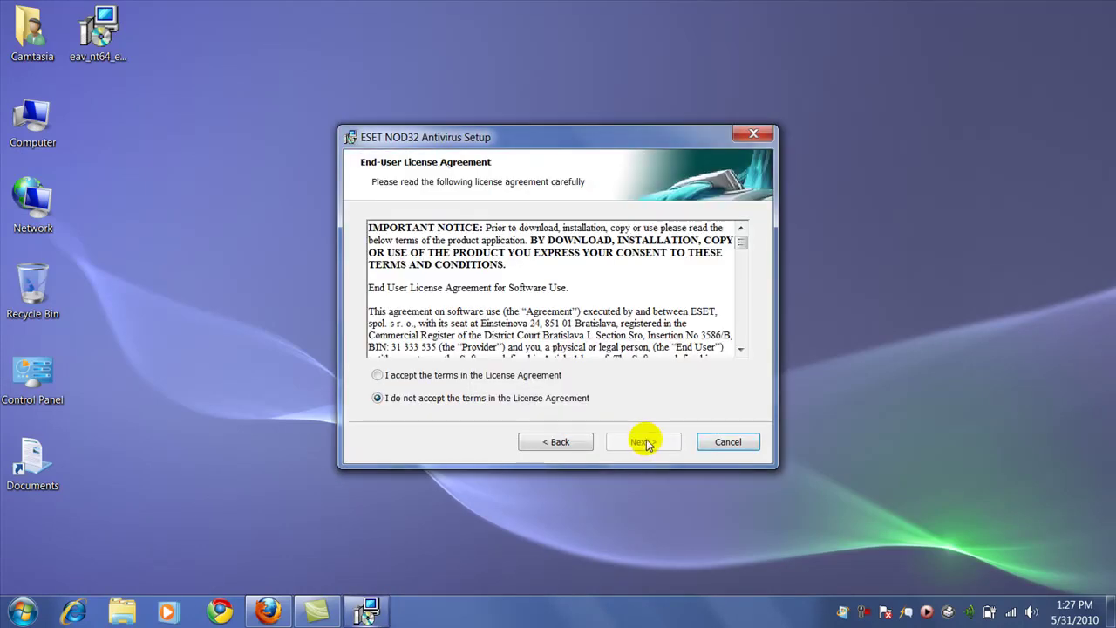
click(388, 377)
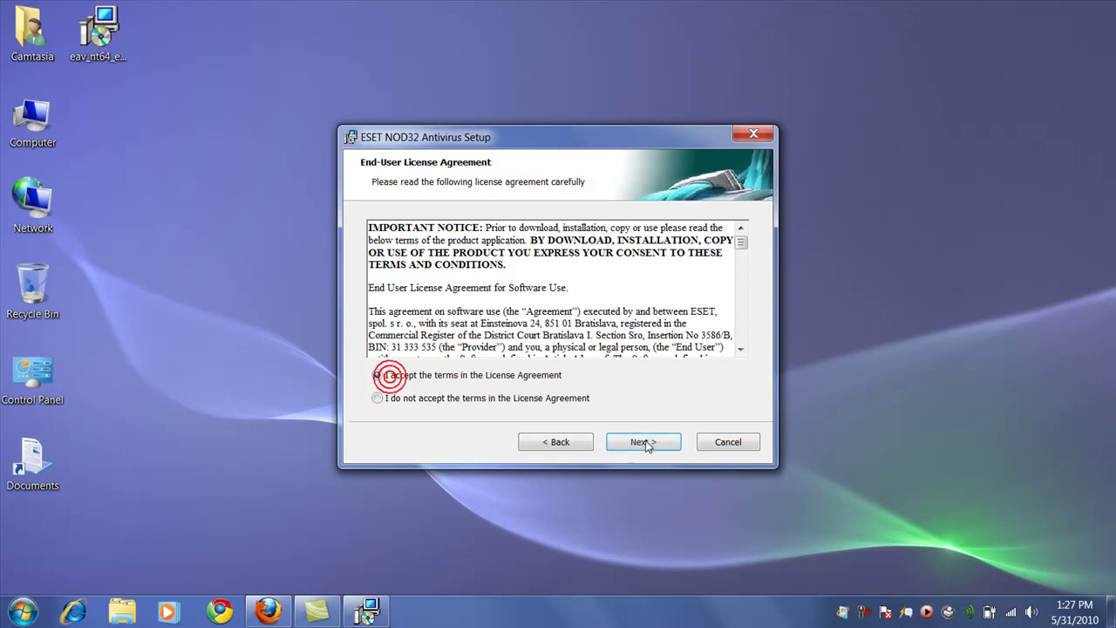
click(650, 443)
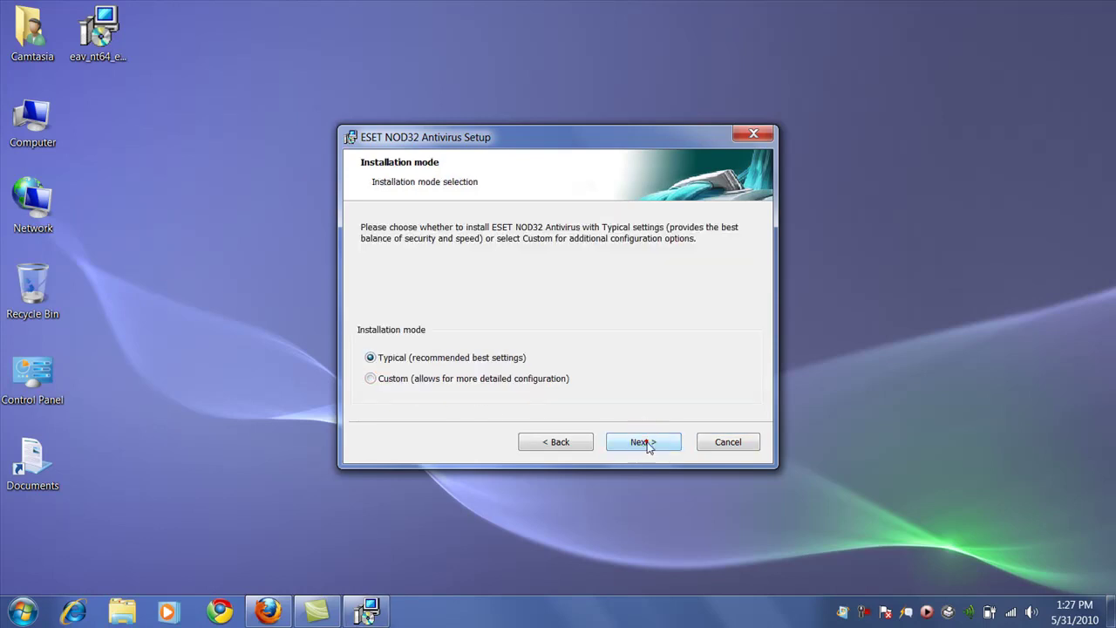
click(650, 444)
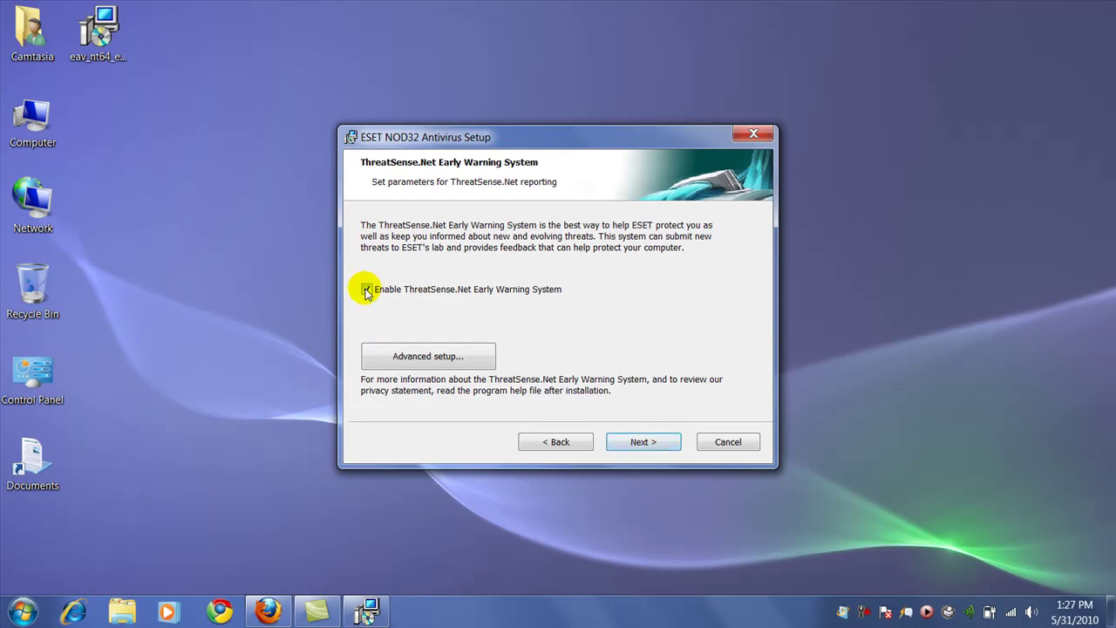
- Keep ThreatSense.Net enabled, enable detection of potentially unwanted applications, and start the installation
click(635, 442)
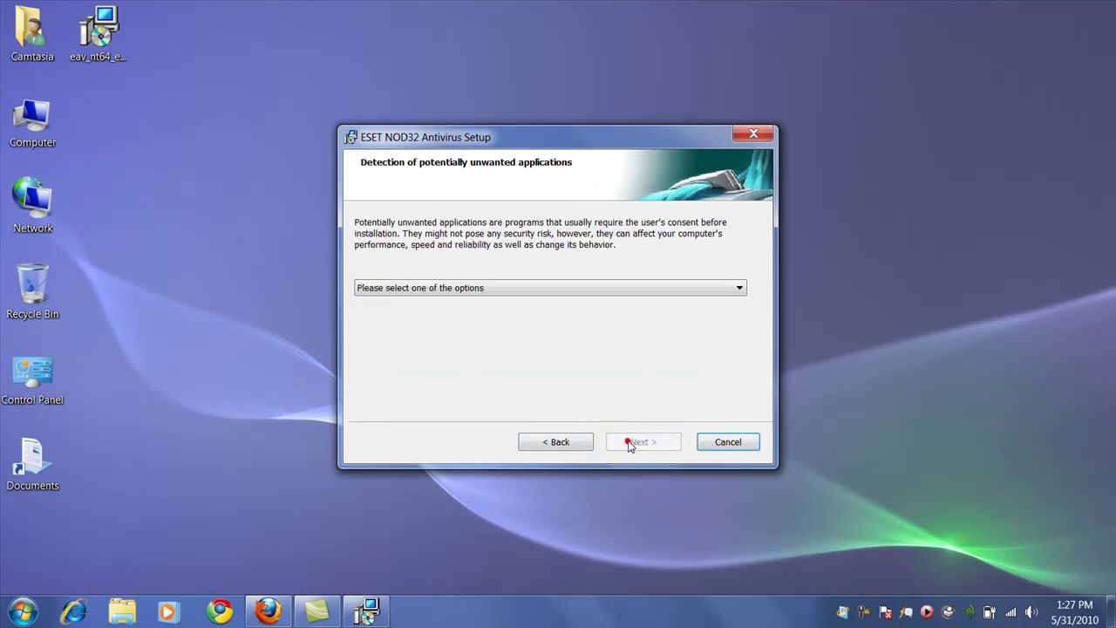
click(739, 290)
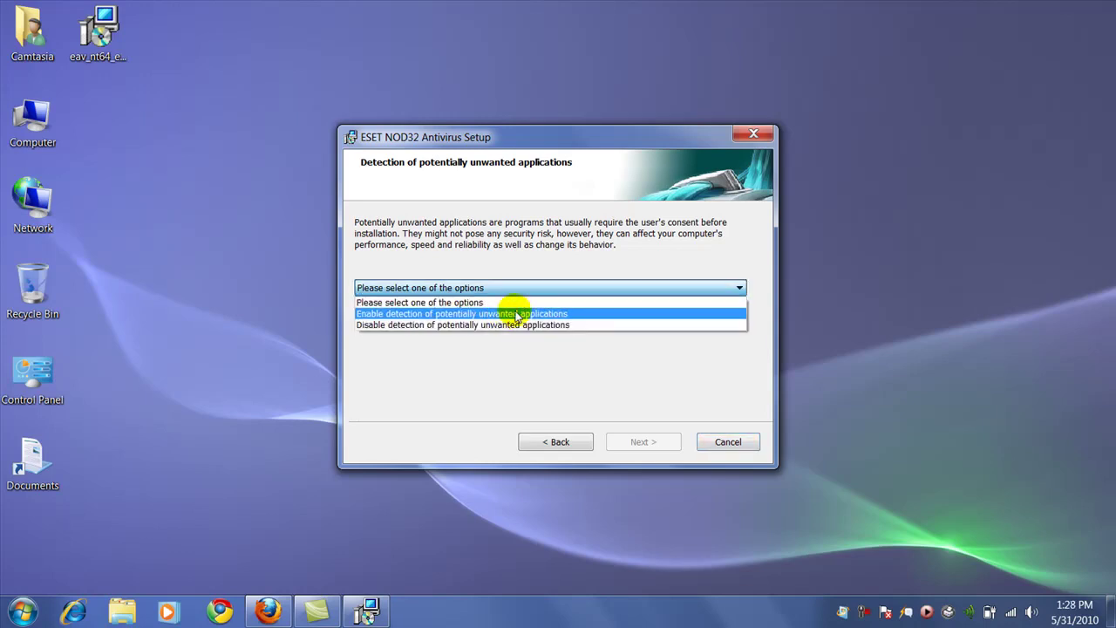
click(573, 313)
click(645, 442)
click(649, 443)
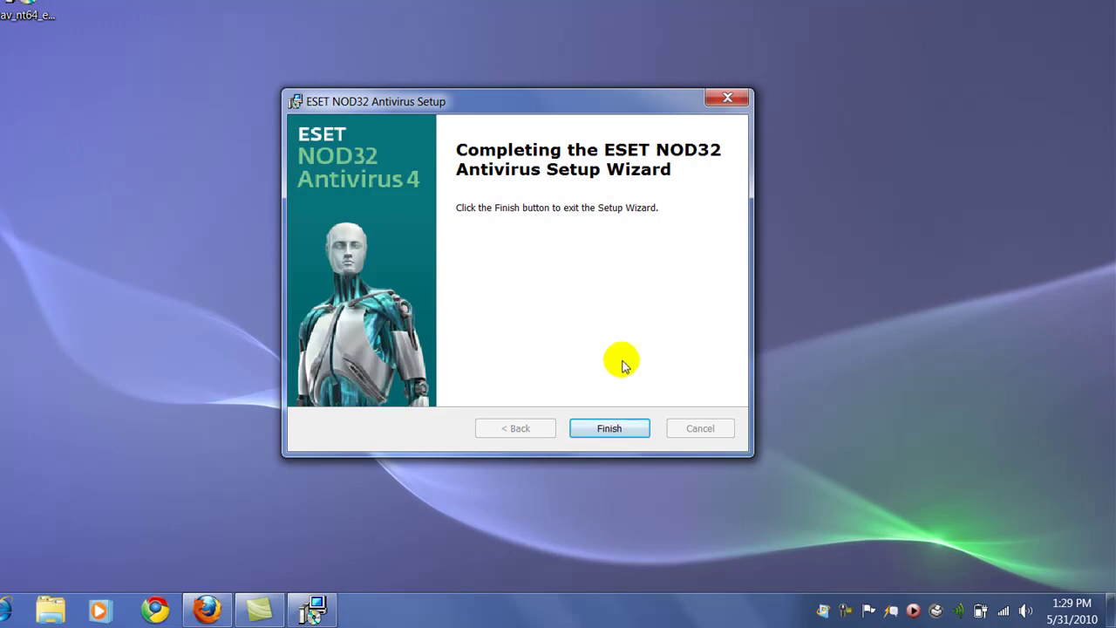
- Finish the ESET NOD32 Antivirus Setup Wizard once installation completes
click(614, 430)
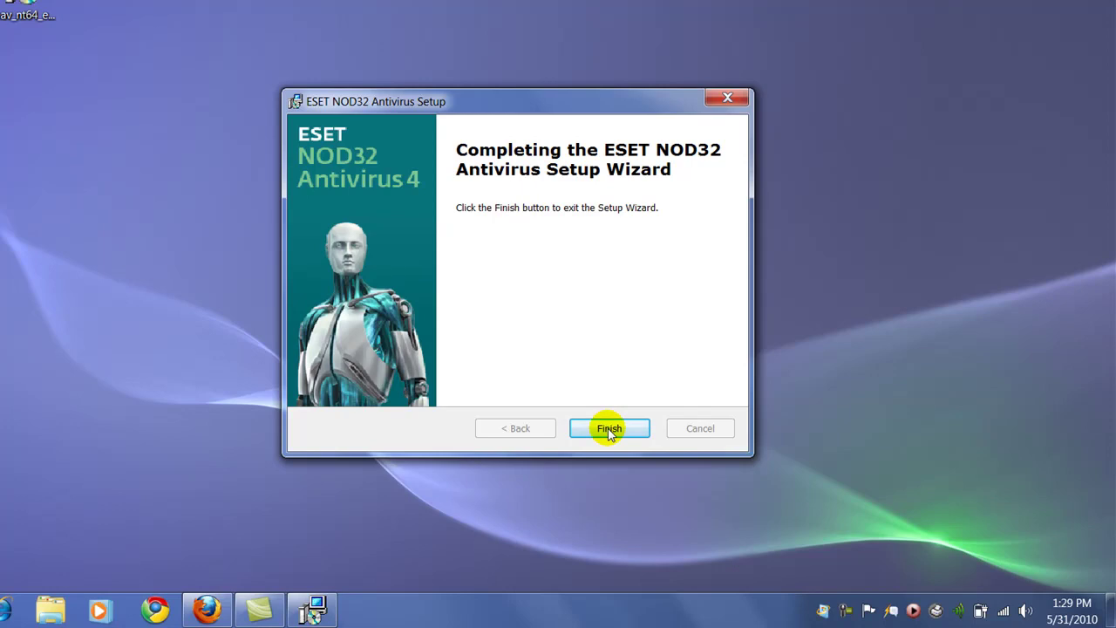
click(610, 430)
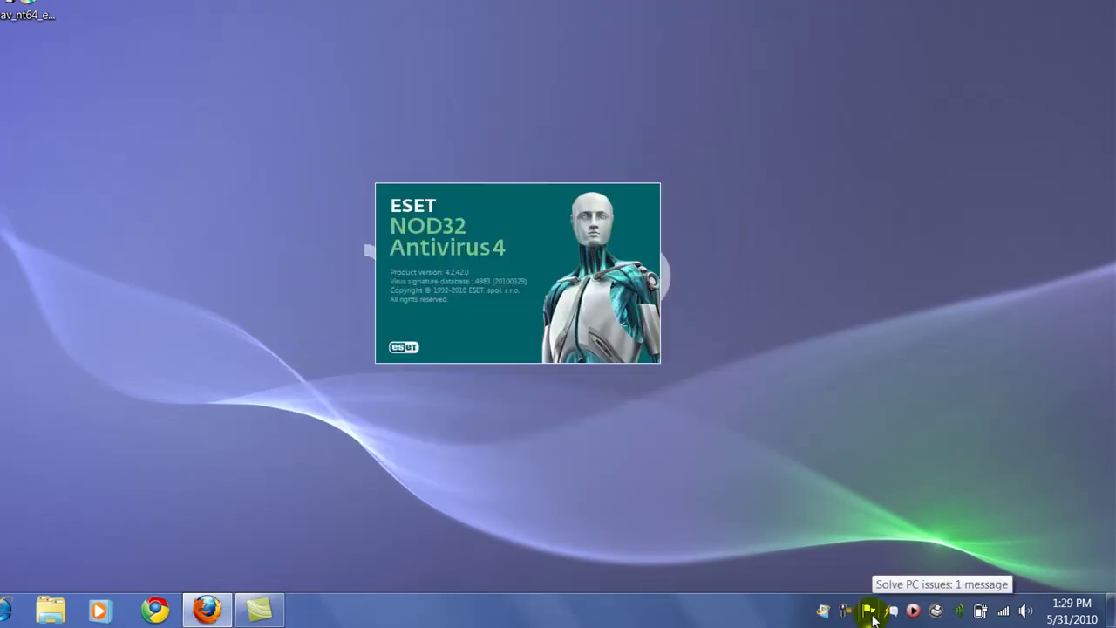